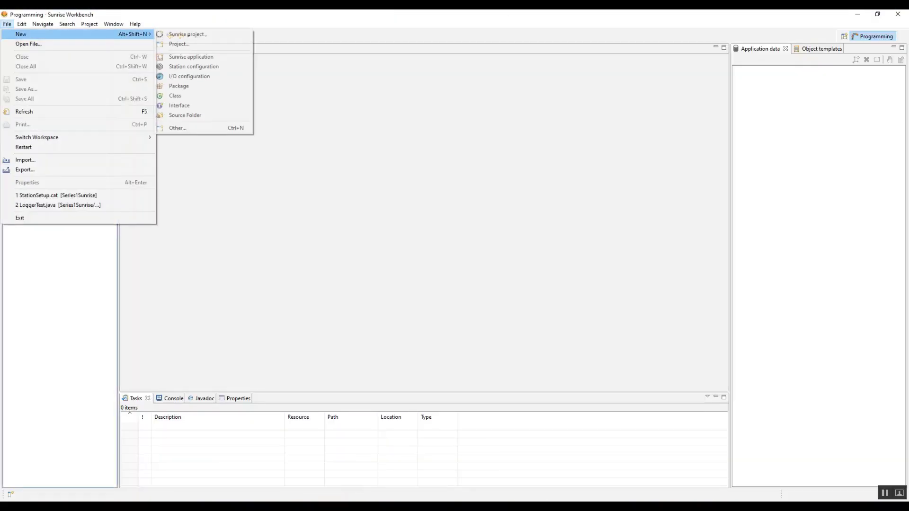
Start a new offline Sunrise project named ExampleProjectSeries1, keeping the default controller IP address and storage location
left_click(186, 34)
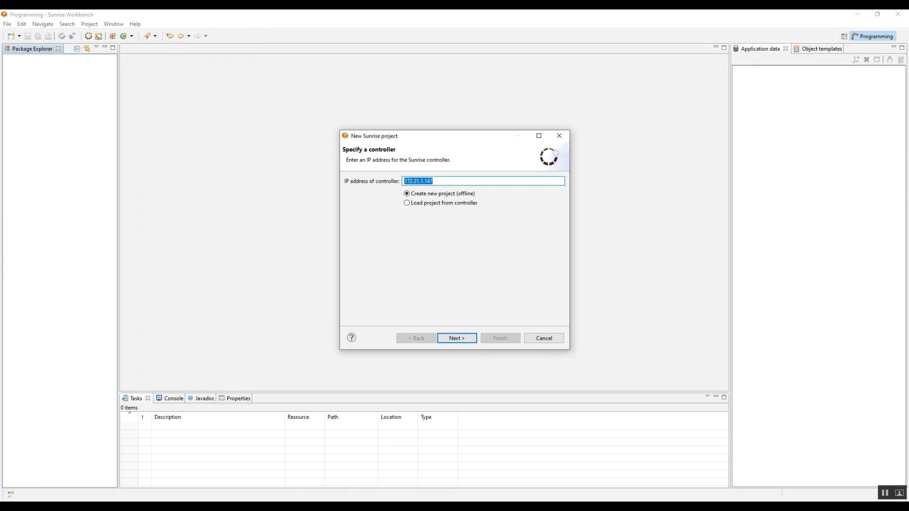
left_click(433, 181)
key("Return")
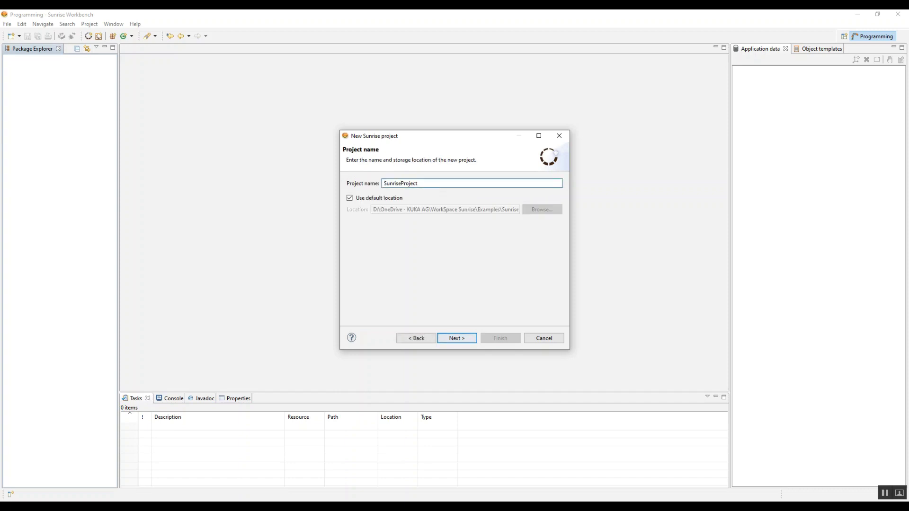
key("ctrl+a")
type("ExampleProjectSeries1")
key("Return")
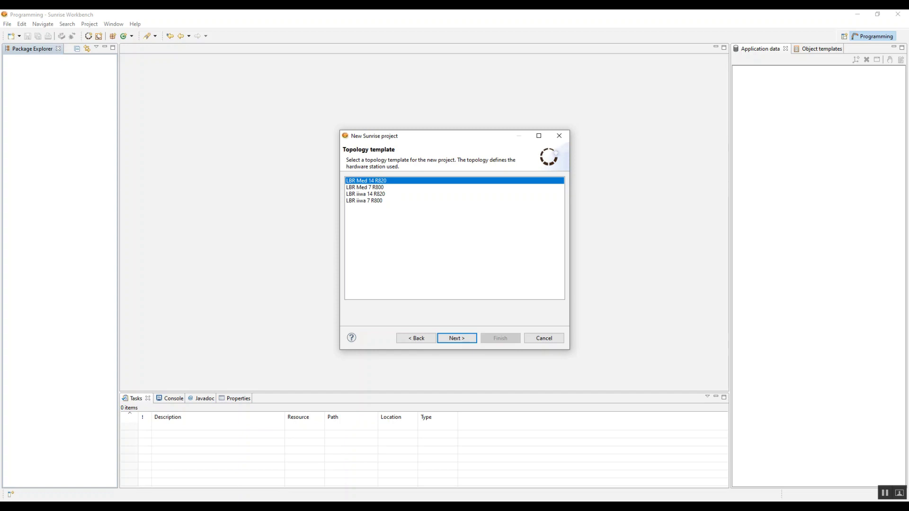
Choose the LBR iiwa 14 R820 topology template and set its media flange to Medien-Flansch IO elektrisch
left_click(365, 194)
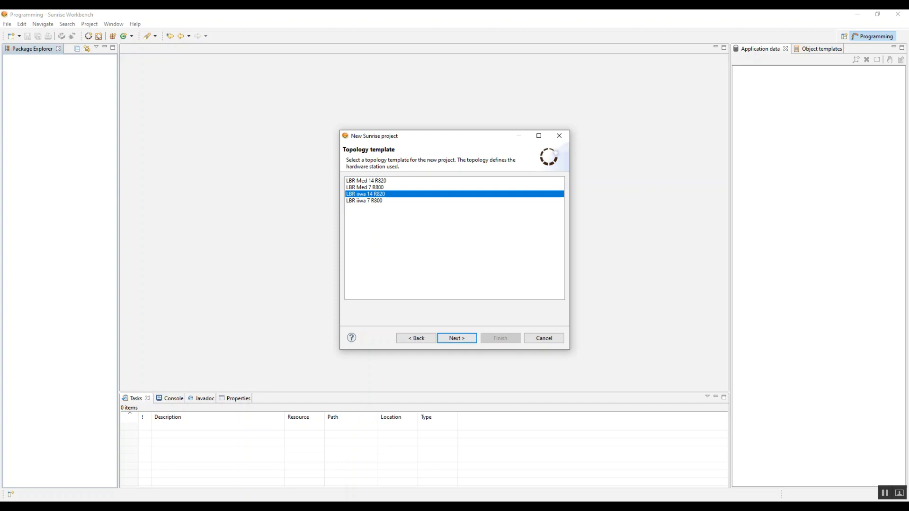
left_click(457, 338)
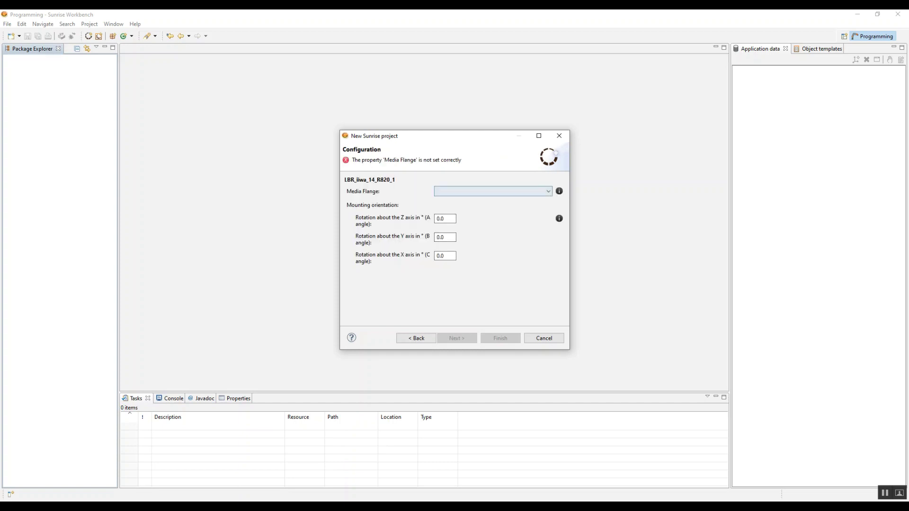
left_click(492, 191)
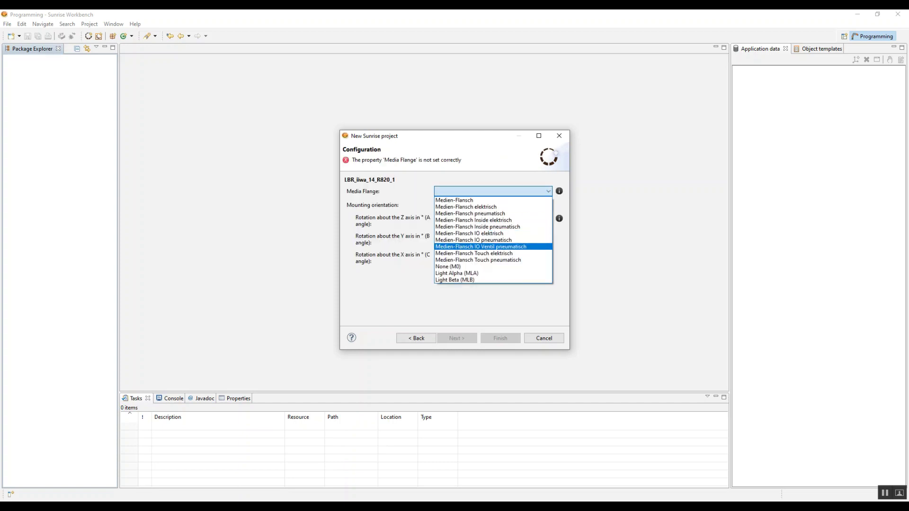
key("Up")
key("Up")
key("Return")
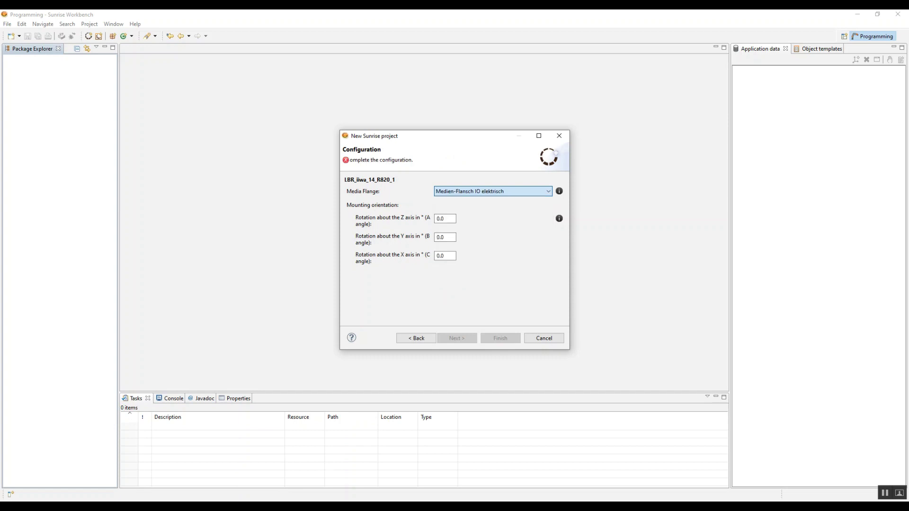
Examine the other media flange options offered for the robot, keeping the current selection
left_click(492, 190)
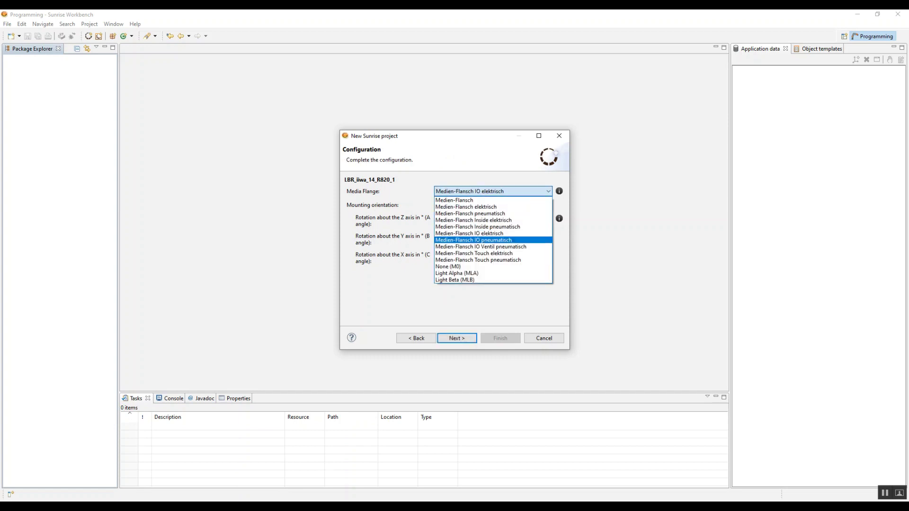
key("Up")
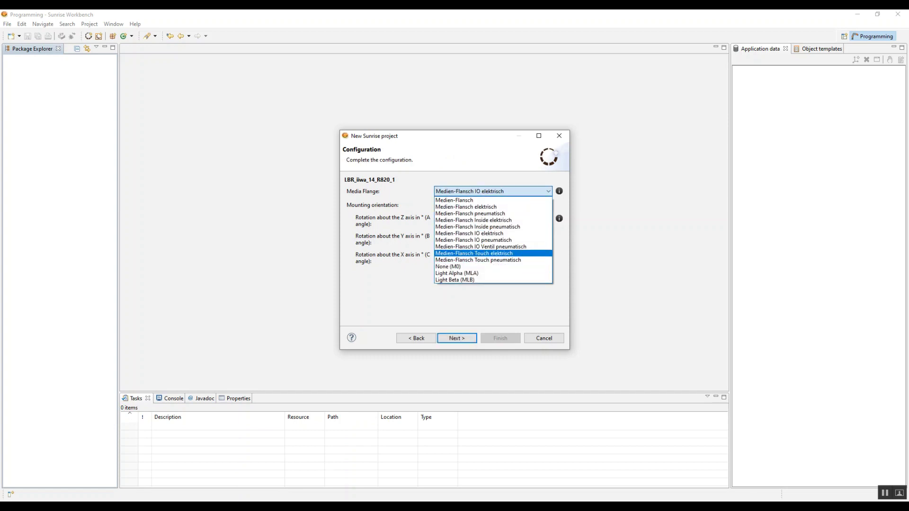
key("Up")
key("Up")
key("Up")
key("Up")
key("Up")
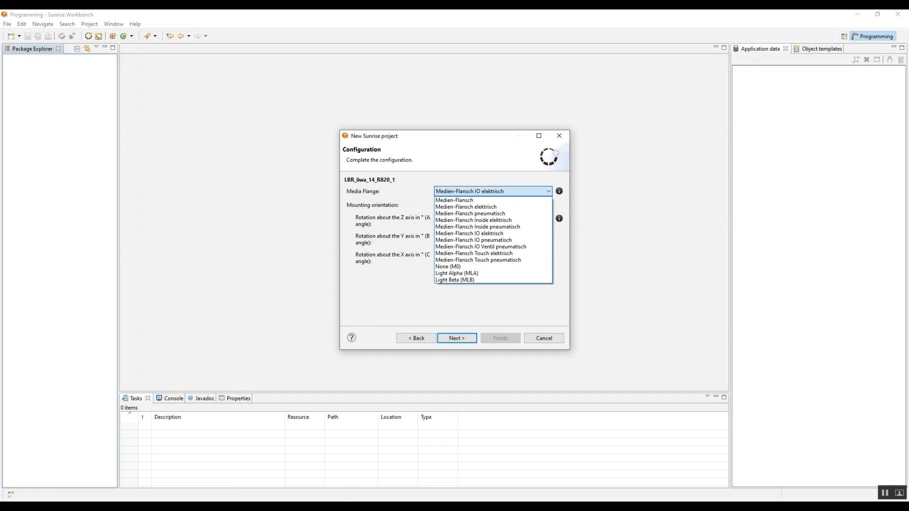
key("Escape")
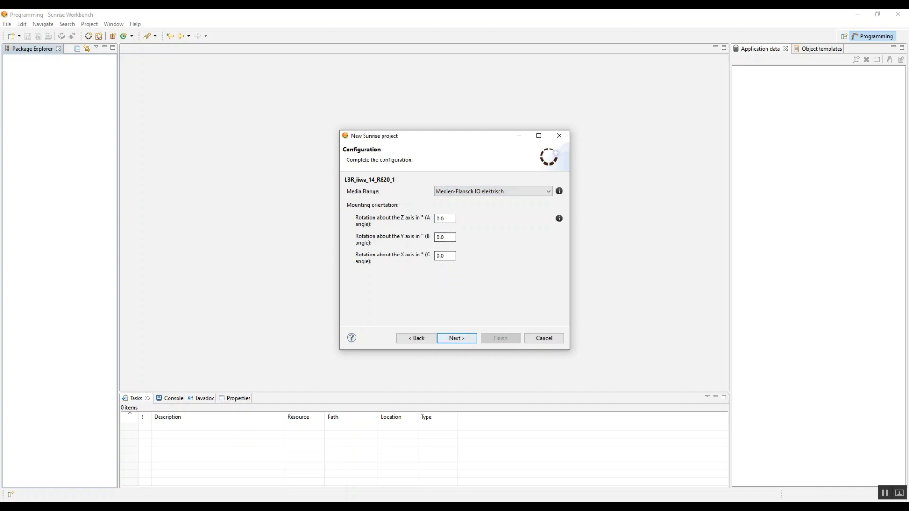
Accept the default mounting orientation and review each entry of the project creation summary
key("Return")
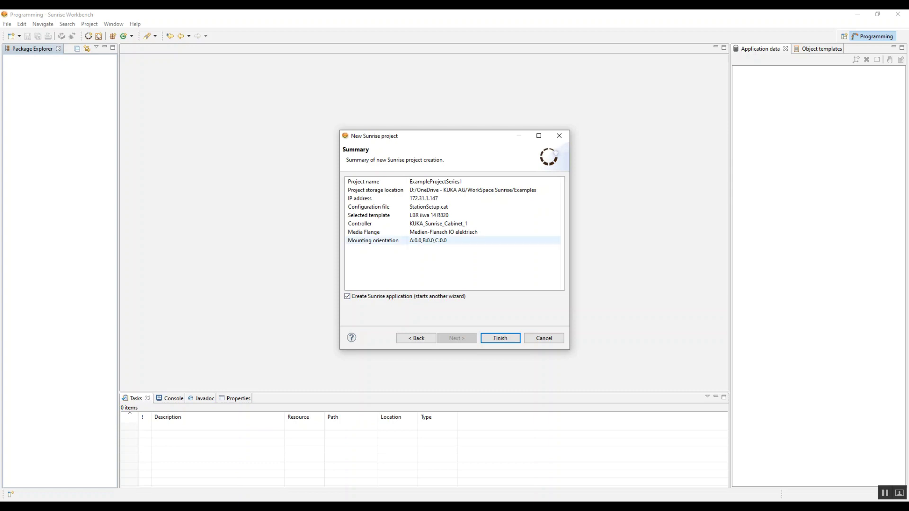
left_click(428, 240)
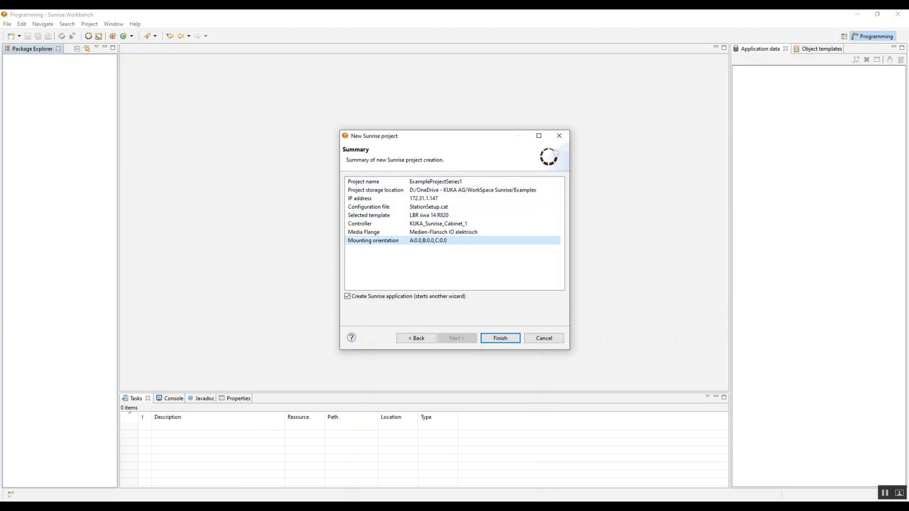
left_click(435, 181)
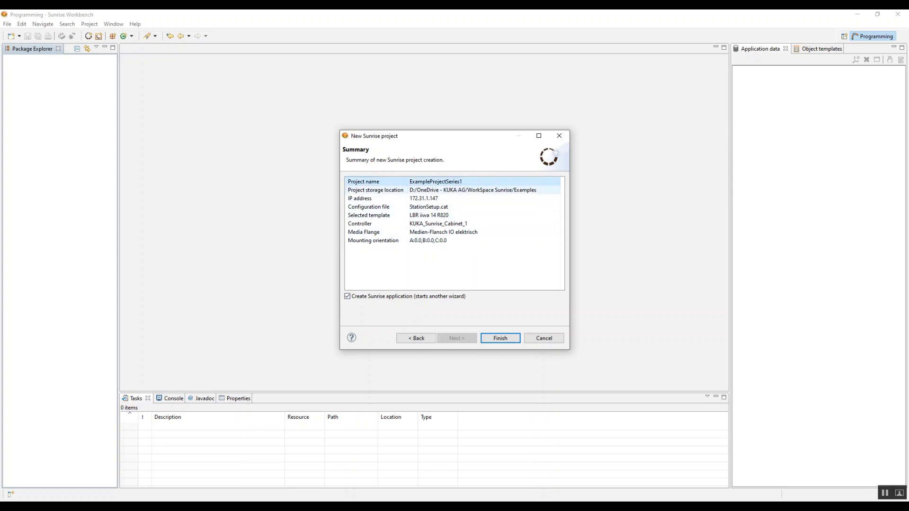
left_click(435, 190)
left_click(436, 198)
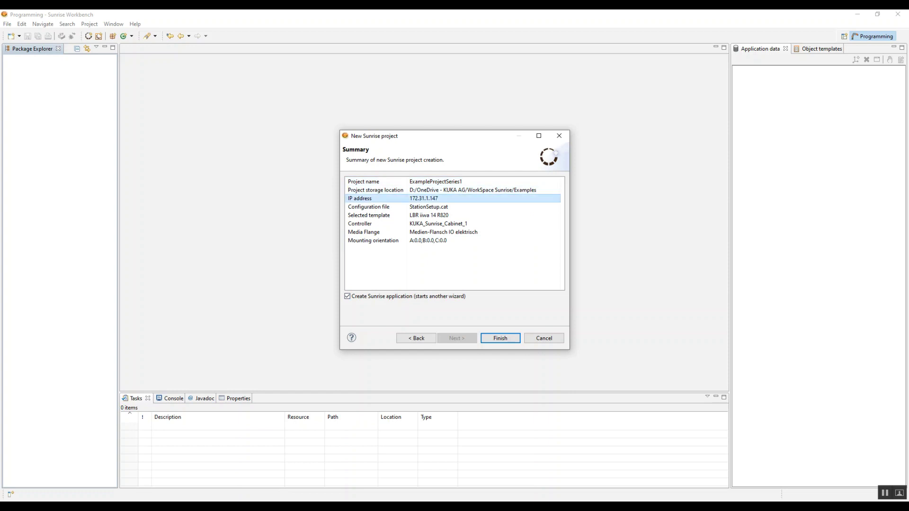
left_click(374, 207)
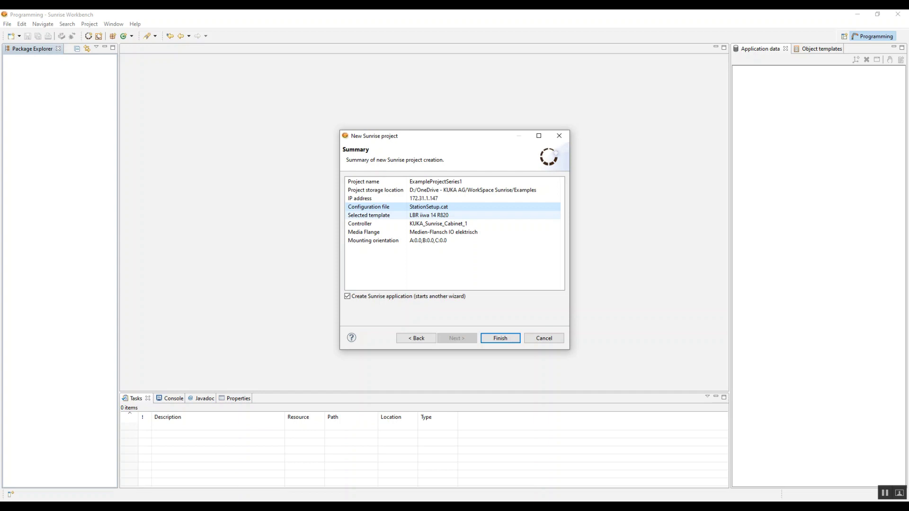
left_click(428, 215)
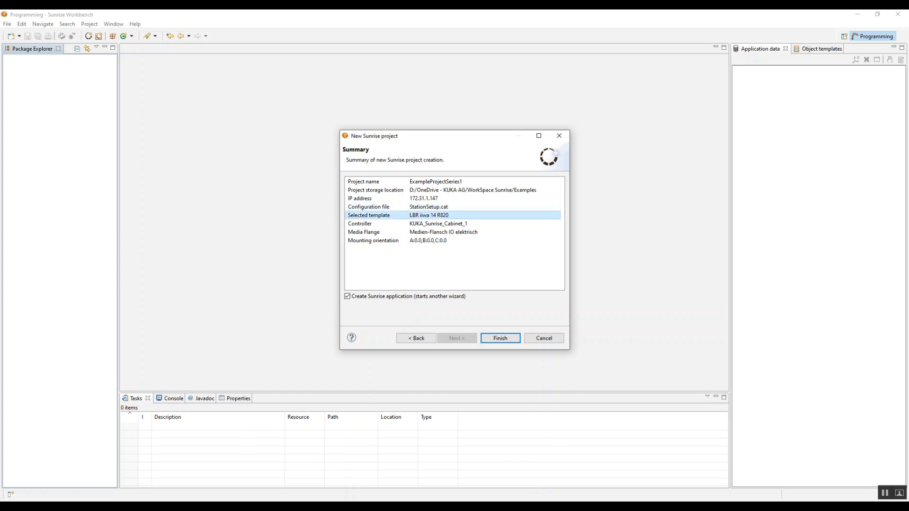
left_click(428, 223)
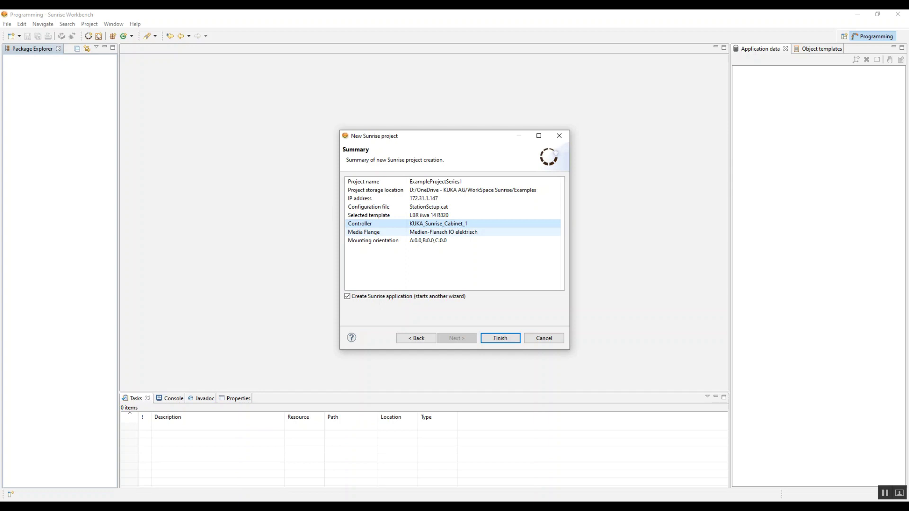
left_click(429, 232)
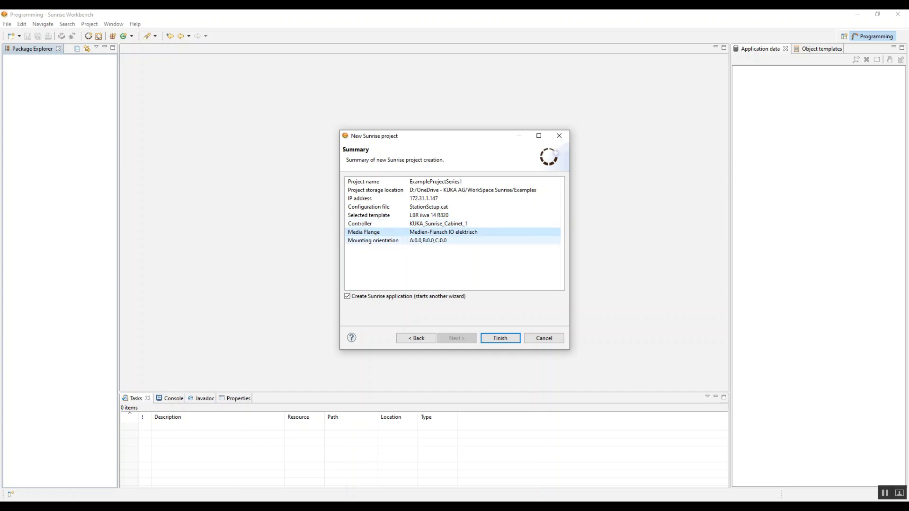
left_click(429, 240)
Turn off automatic creation of a Sunrise application and finish creating the project
left_click(347, 296)
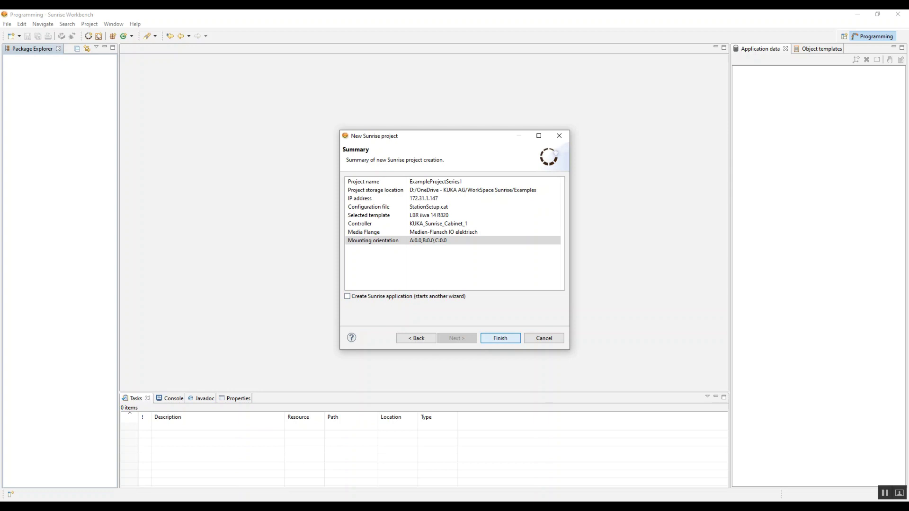
key("Return")
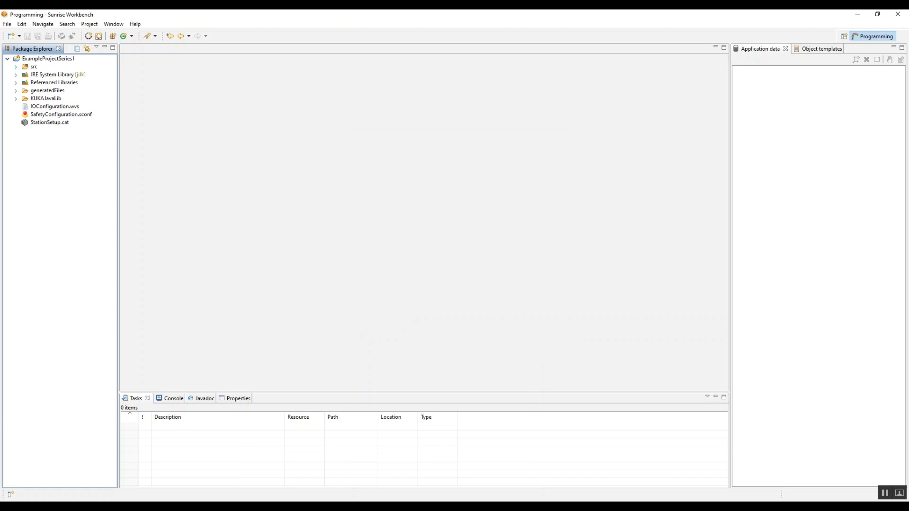
Expand the project's src folder and its com.kuka.generated.ioAccess package to examine the generated files
left_click(16, 67)
left_click(33, 66)
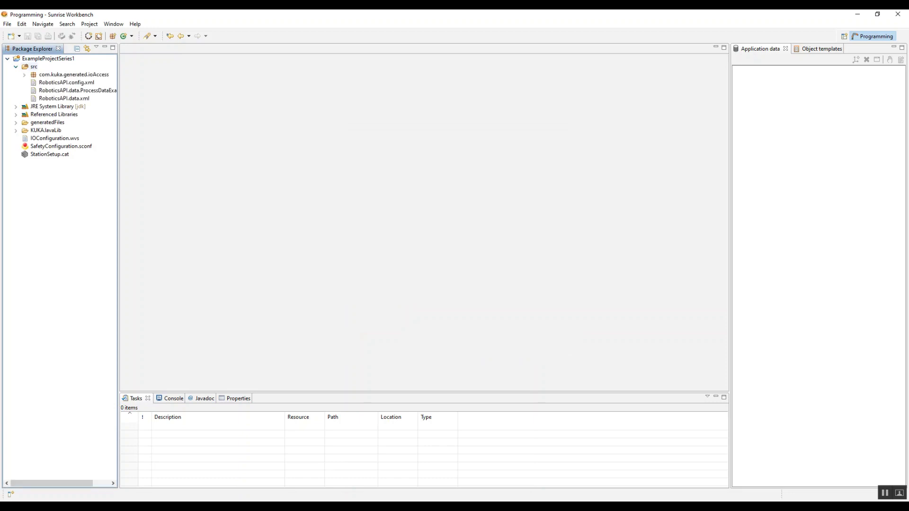
left_click(74, 74)
left_click(34, 66)
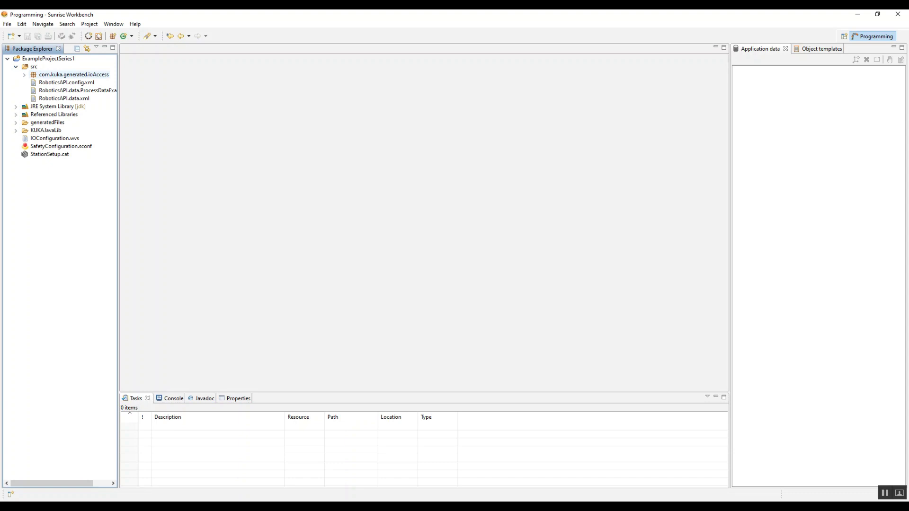
left_click(24, 74)
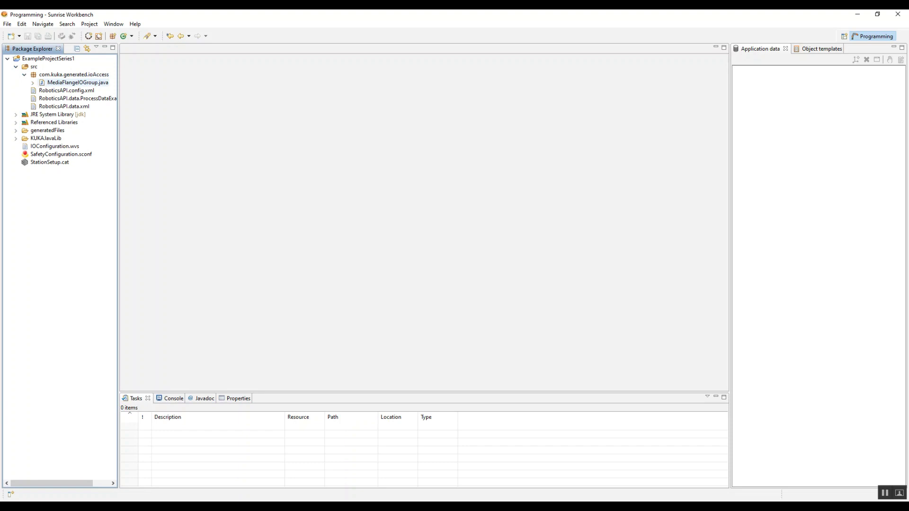
left_click(73, 74)
Create a new Java package named com.test.applications in the src folder
left_click(34, 66)
right_click(33, 67)
mouse_move(94, 75)
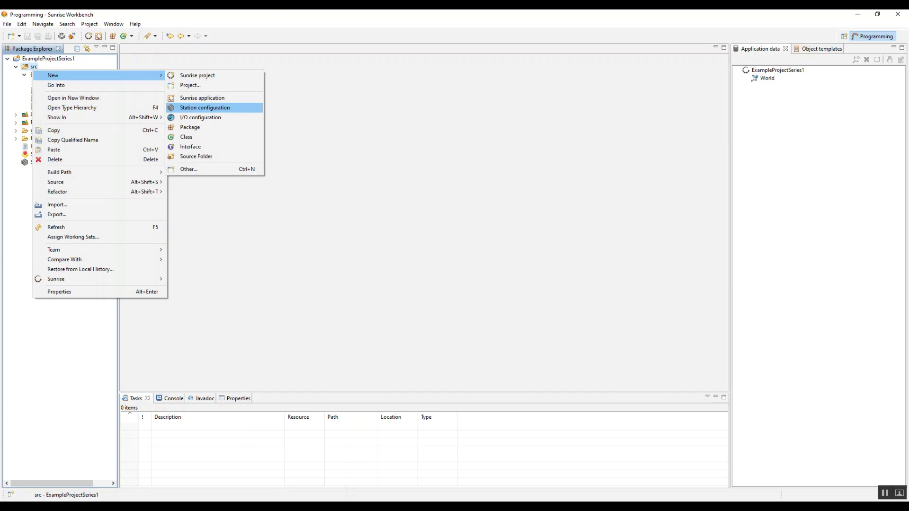
left_click(190, 127)
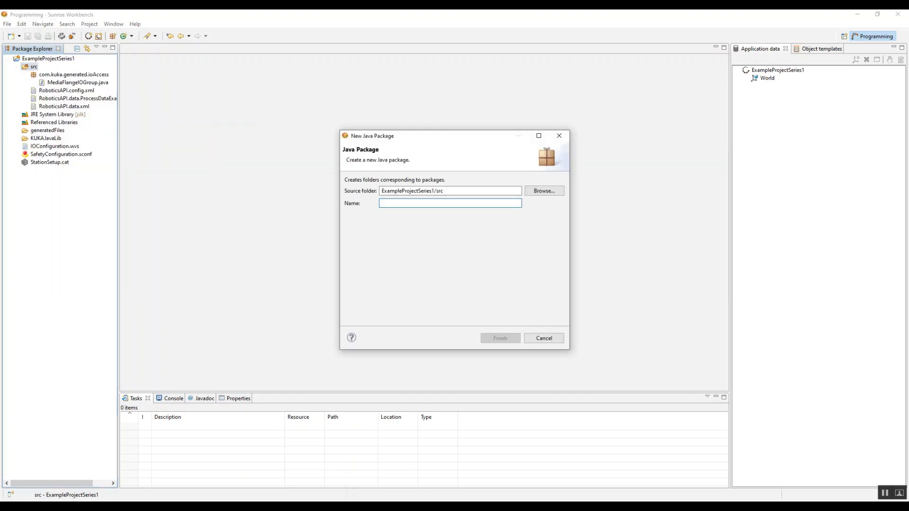
type("com.test.applications")
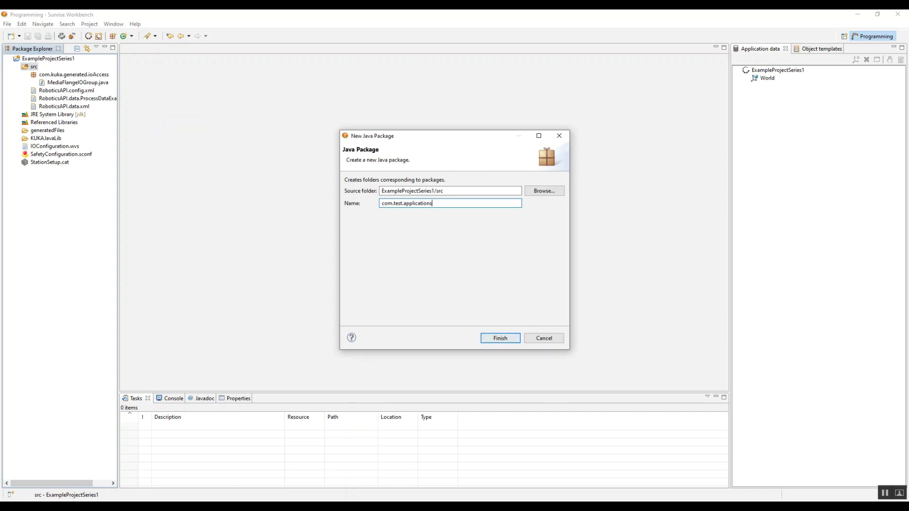
key("Return")
left_click(499, 338)
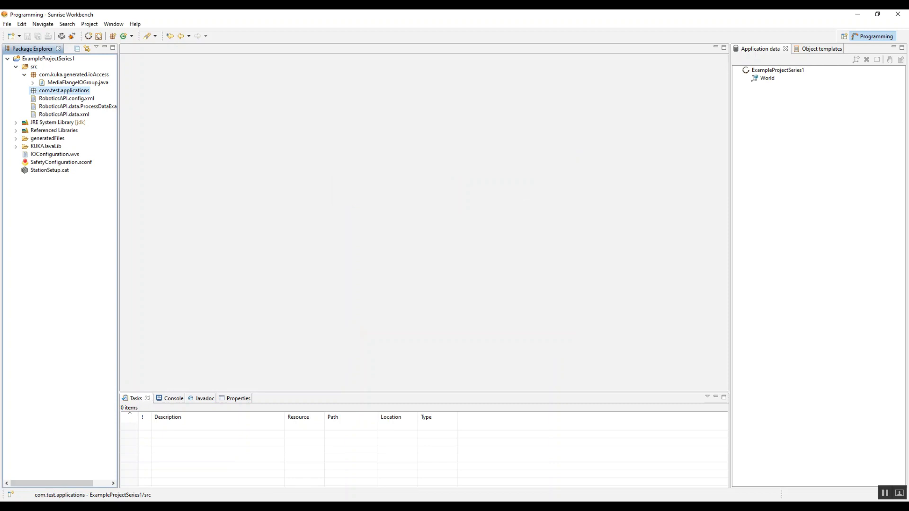
Start creating a new Sunrise application from the com.test.applications package
right_click(64, 90)
mouse_move(133, 96)
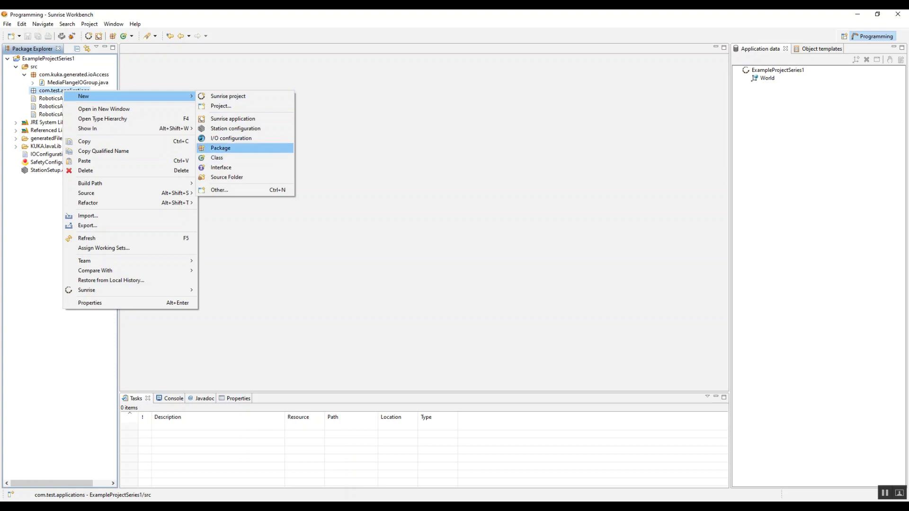
key("Return")
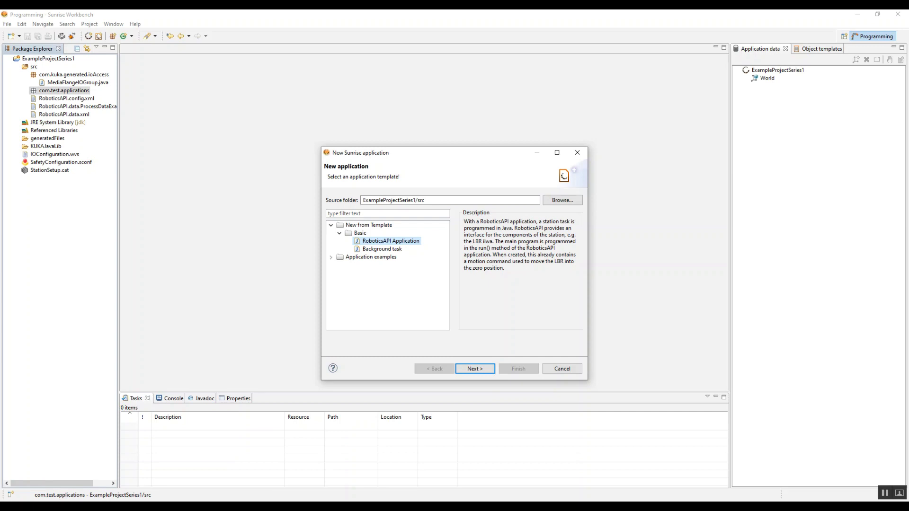
Read the RoboticsAPI Application and Background task template descriptions, and expand the LBR iiwa application examples
left_click_drag(516, 228, 574, 235)
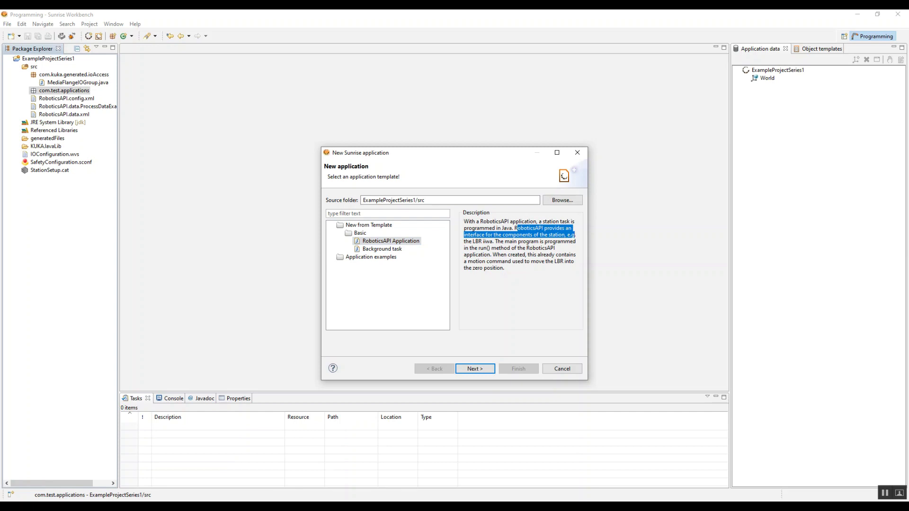
left_click_drag(490, 241, 469, 241)
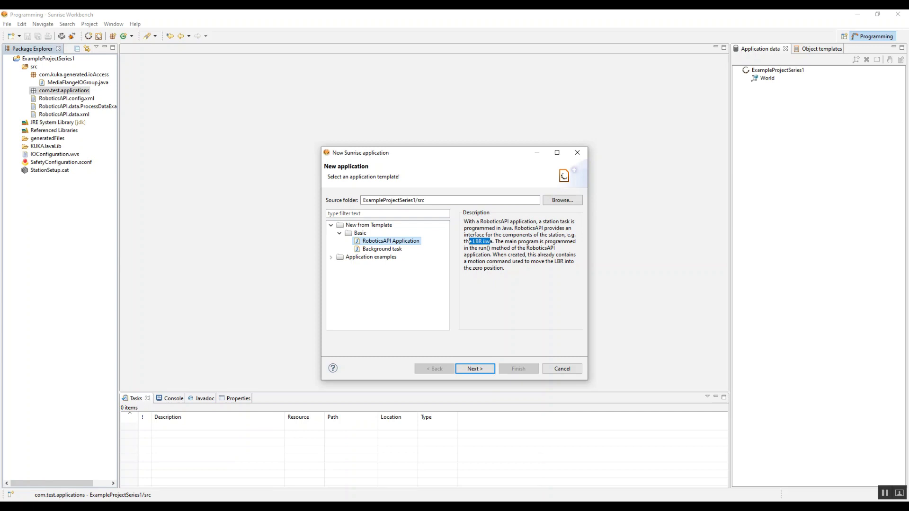
left_click(382, 249)
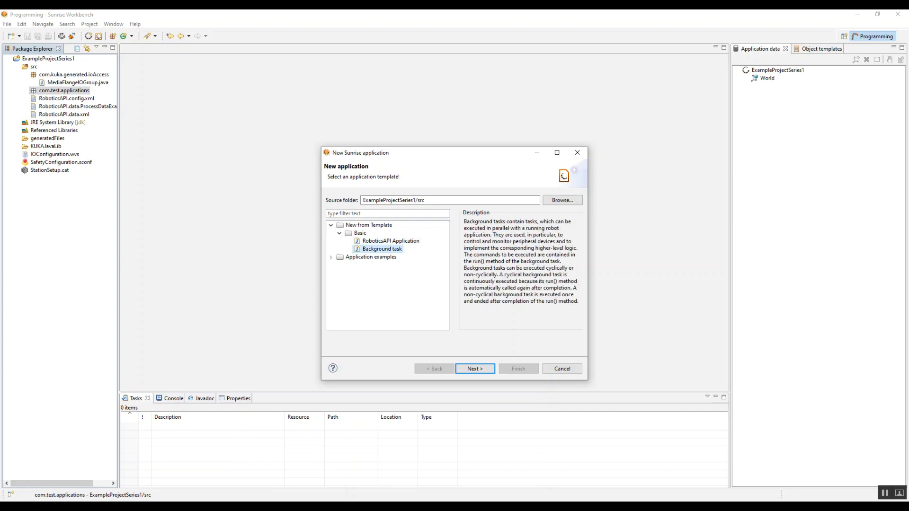
left_click_drag(464, 228, 492, 235)
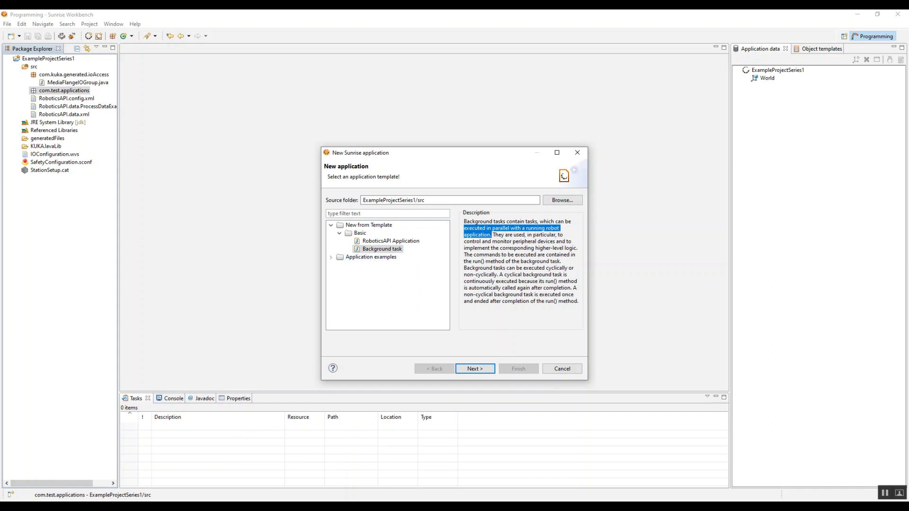
left_click(331, 257)
left_click(339, 265)
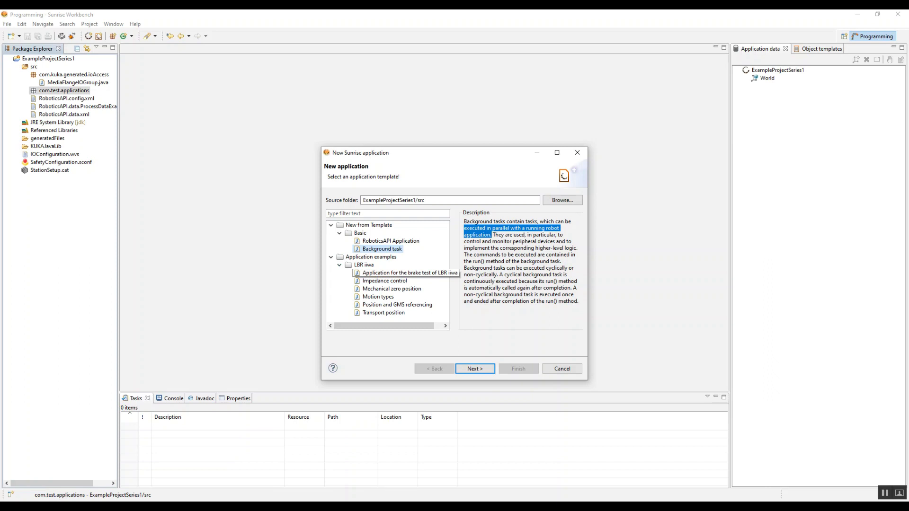
Create a RoboticsAPI Application named LoggerTest in the com.test.applications package
left_click(390, 241)
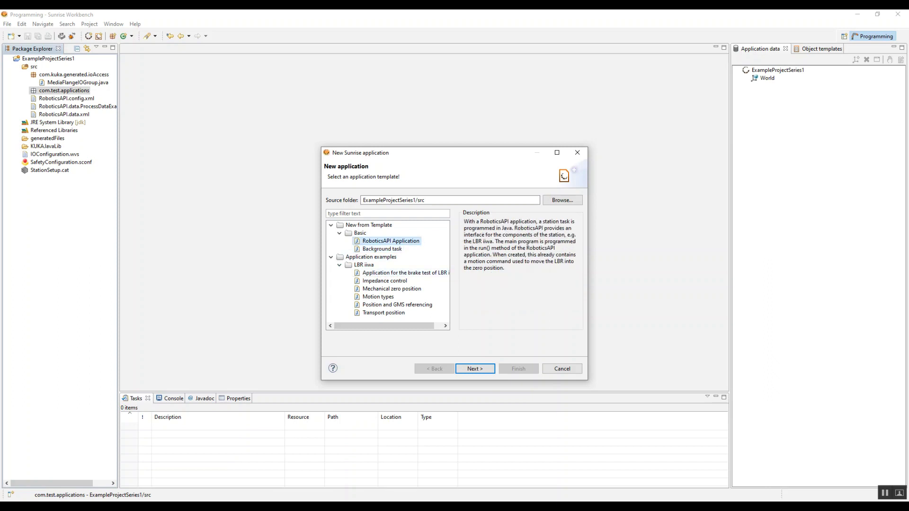
key("Return")
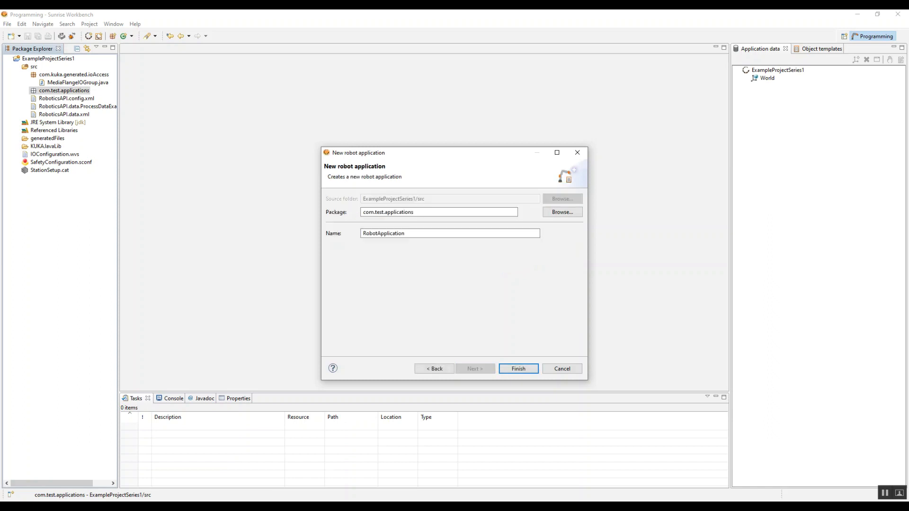
key("ctrl+shift+Left")
key("ctrl+shift+Left")
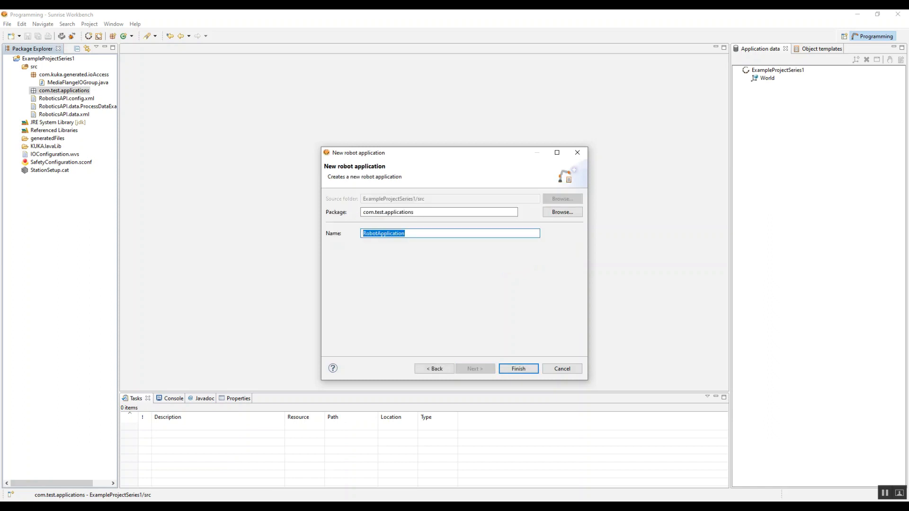
type("LoggerTest")
left_click(518, 368)
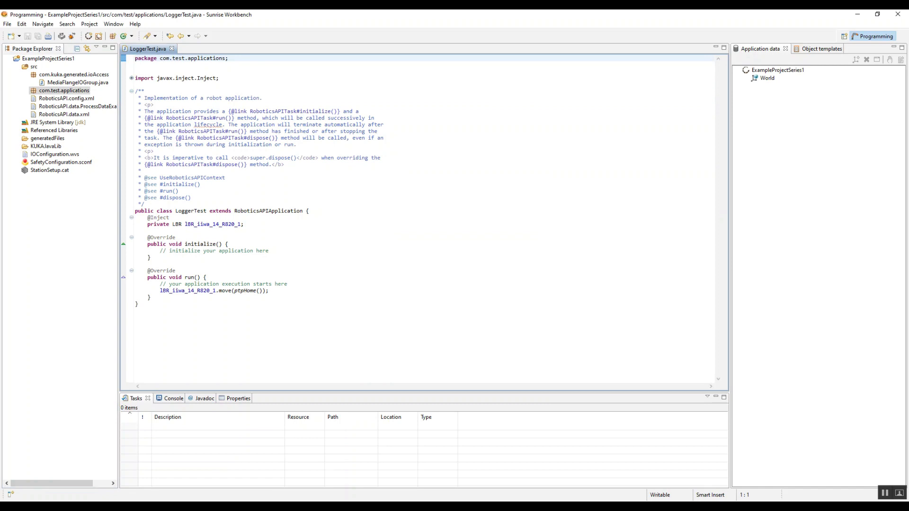
Examine the LoggerTest class name, its package declaration, the new file in the project tree, and the run() and initialize() methods
left_click_drag(207, 211, 176, 210)
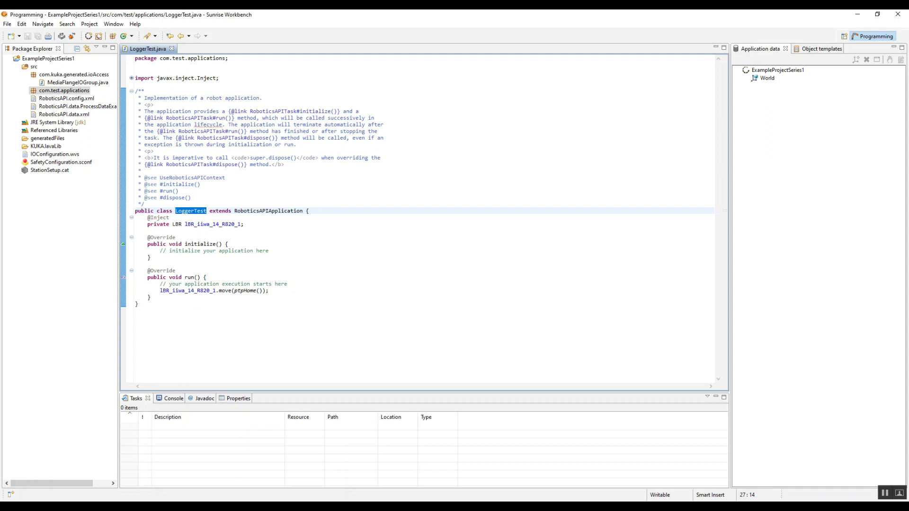
left_click_drag(160, 58, 228, 58)
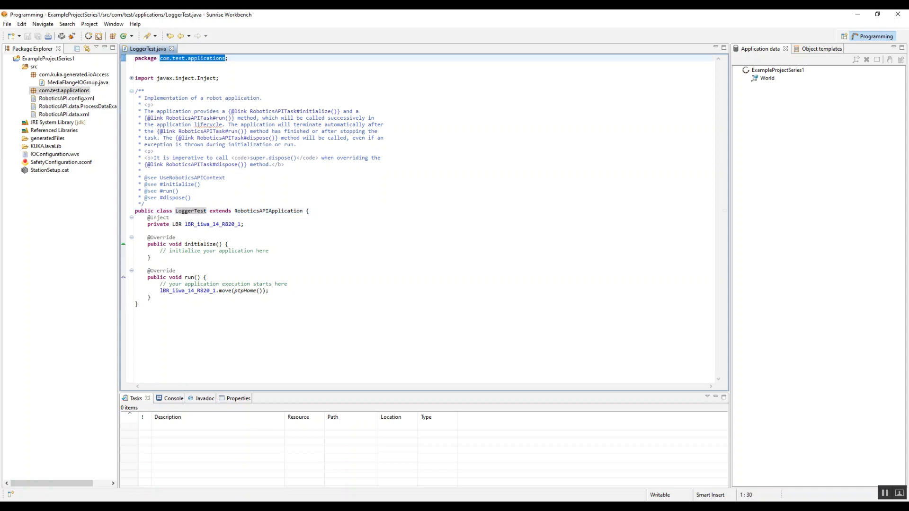
left_click(25, 91)
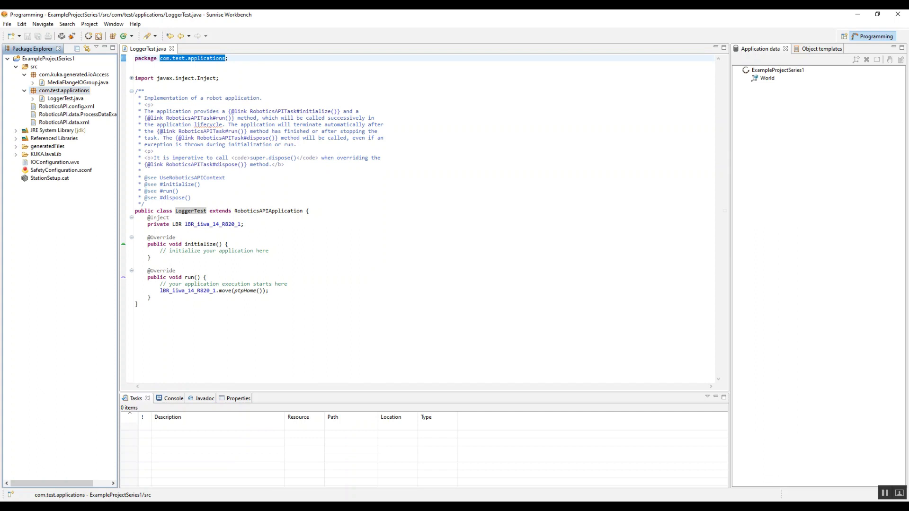
left_click_drag(150, 298, 147, 270)
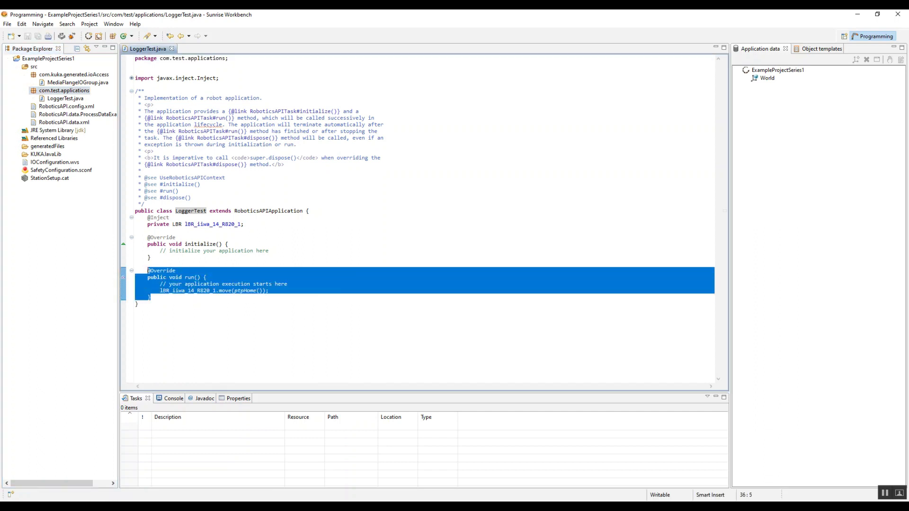
left_click(151, 257)
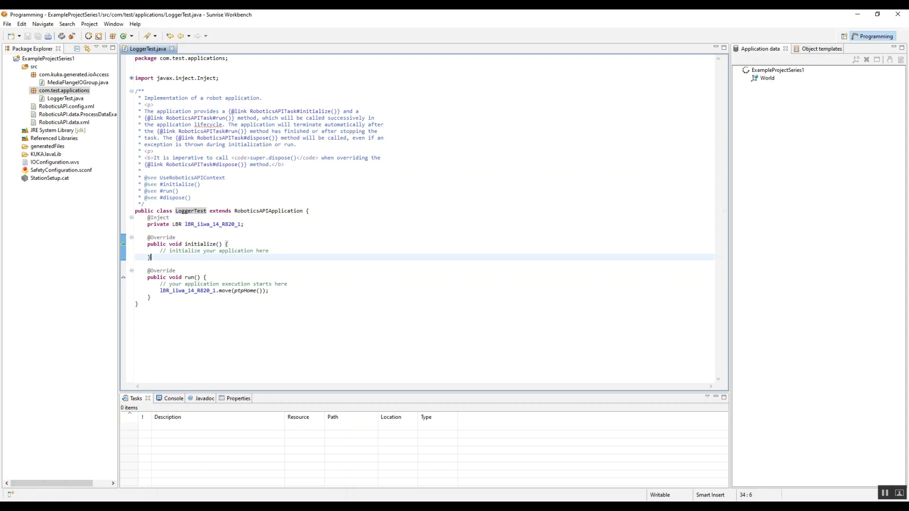
Rename the injected LBR field to robot throughout the class by refactoring
left_click(219, 224)
right_click(219, 224)
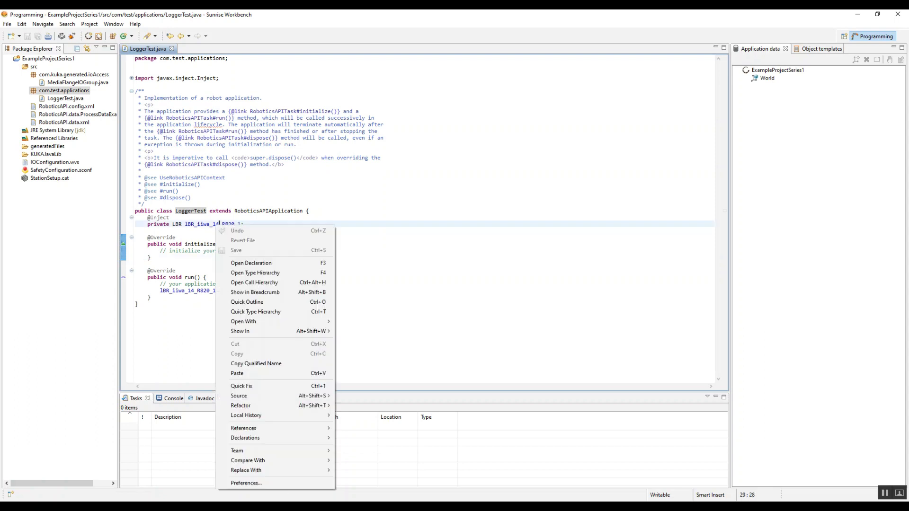
mouse_move(275, 405)
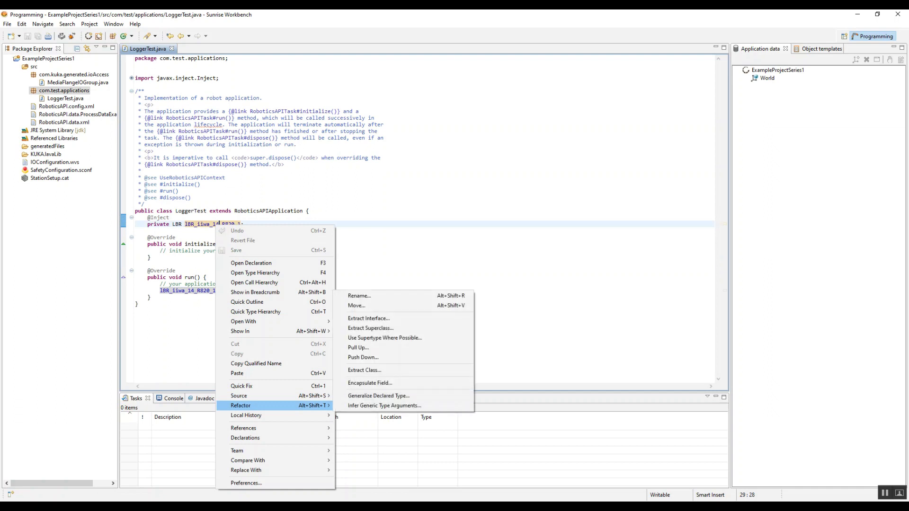
left_click(359, 295)
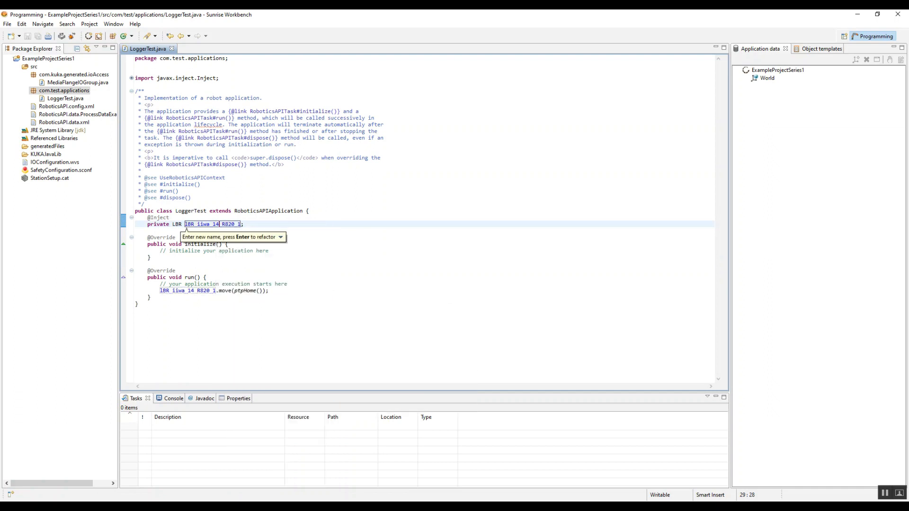
key("BackSpace")
key("BackSpace")
key("BackSpace")
key("BackSpace")
key("BackSpace")
key("BackSpace")
key("Delete")
key("Delete")
key("Delete")
key("Delete")
key("Delete")
key("Delete")
key("Delete")
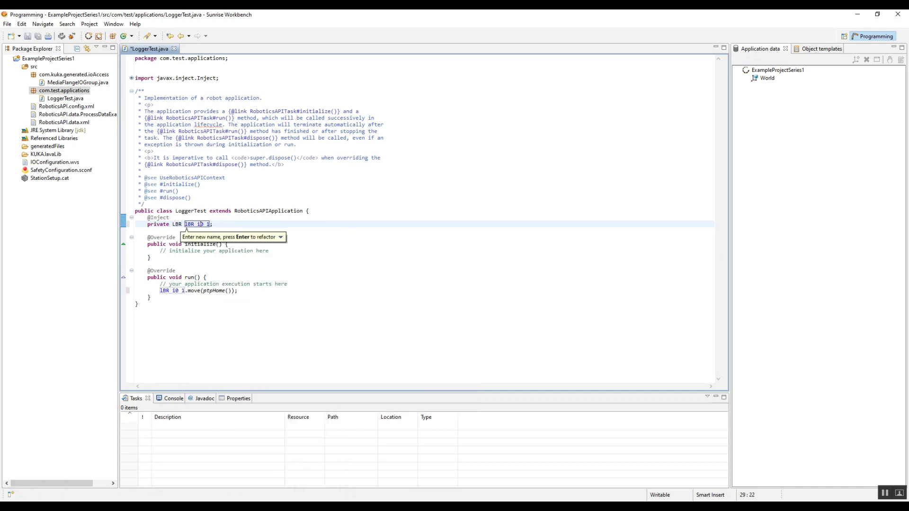
key("BackSpace")
key("BackSpace")
key("BackSpace")
key("BackSpace")
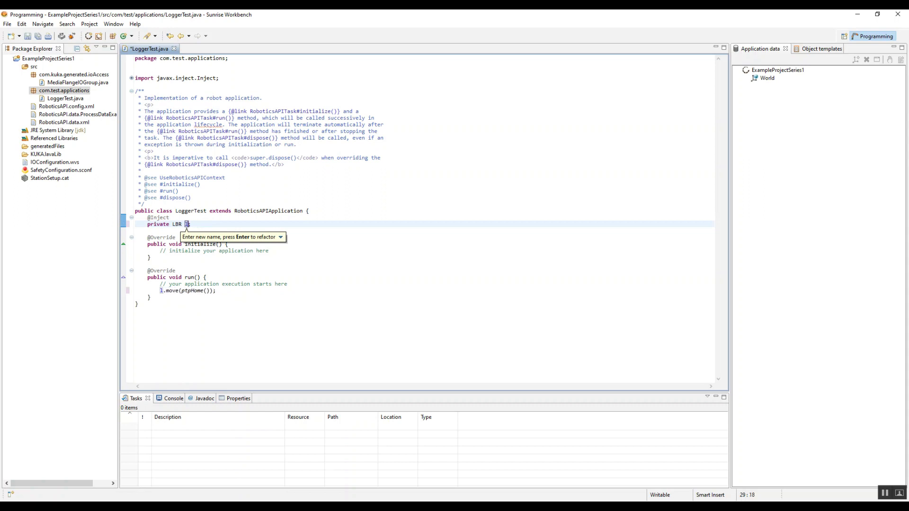
type("robot")
key("Return")
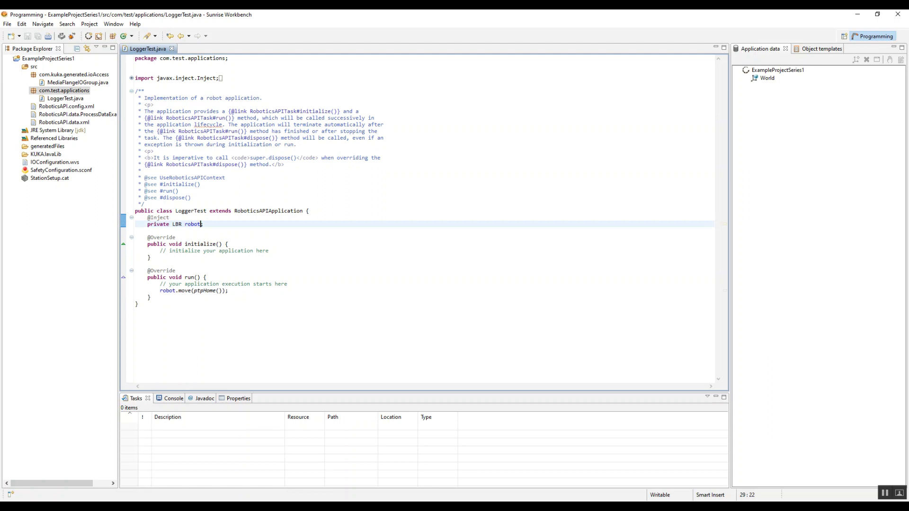
Replace the ptpHome motion command in the run() method with the start of a getLogger() method call
left_click_drag(228, 290, 160, 290)
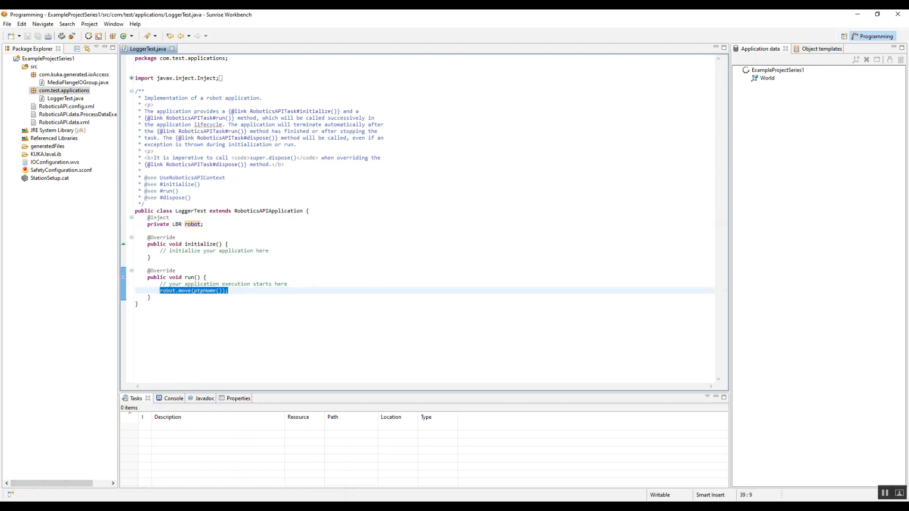
key("BackSpace")
type("get")
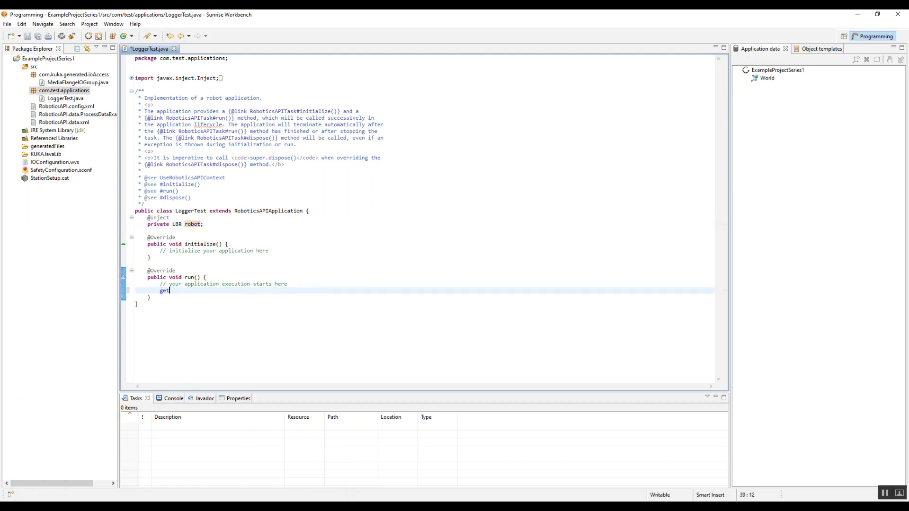
type("Logger().")
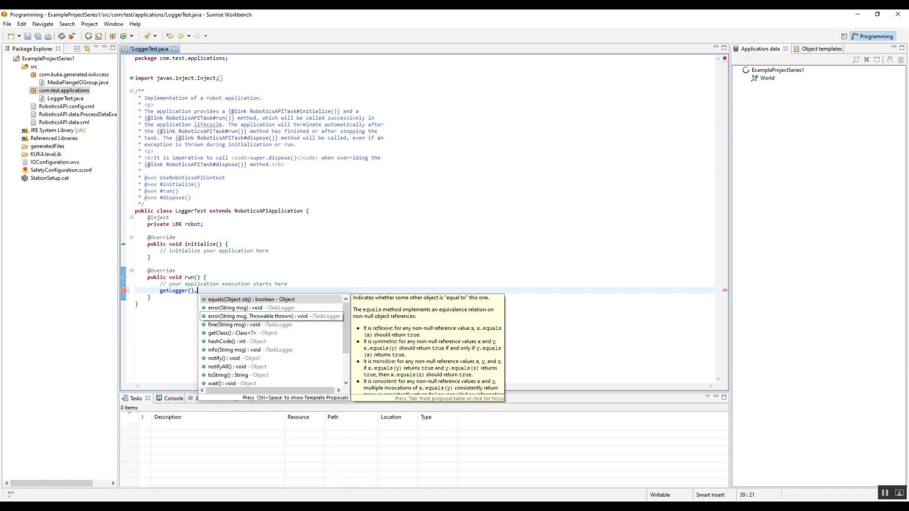
Read the documentation of the logger's error(String msg, Throwable thrown) method and look through the other proposed methods
left_click(273, 317)
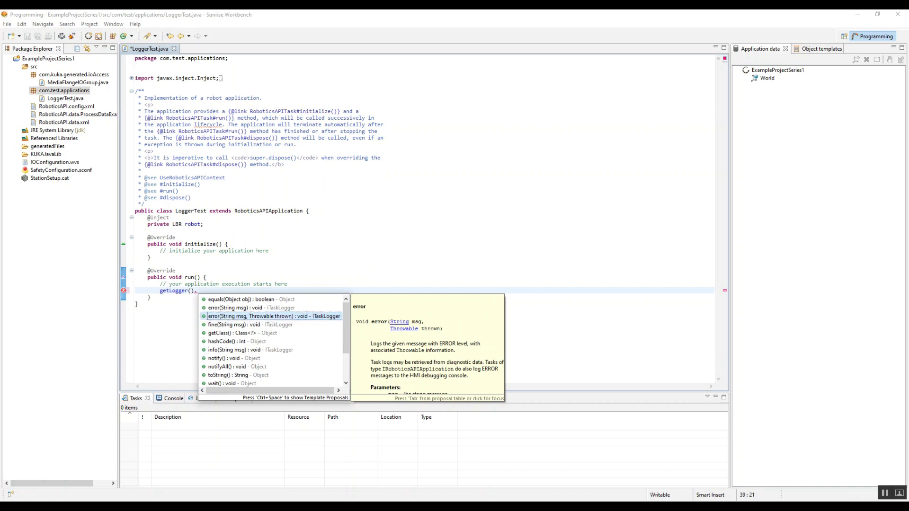
key("Tab")
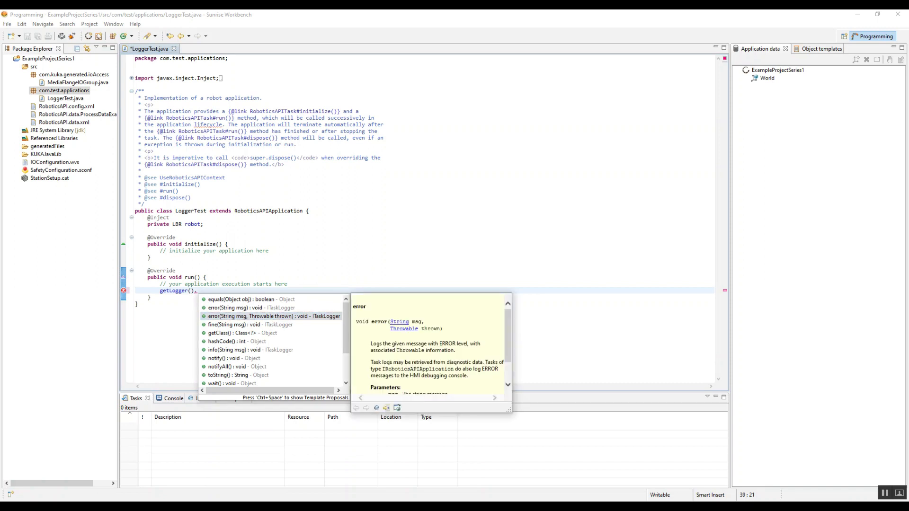
scroll(428, 346, "down", 1)
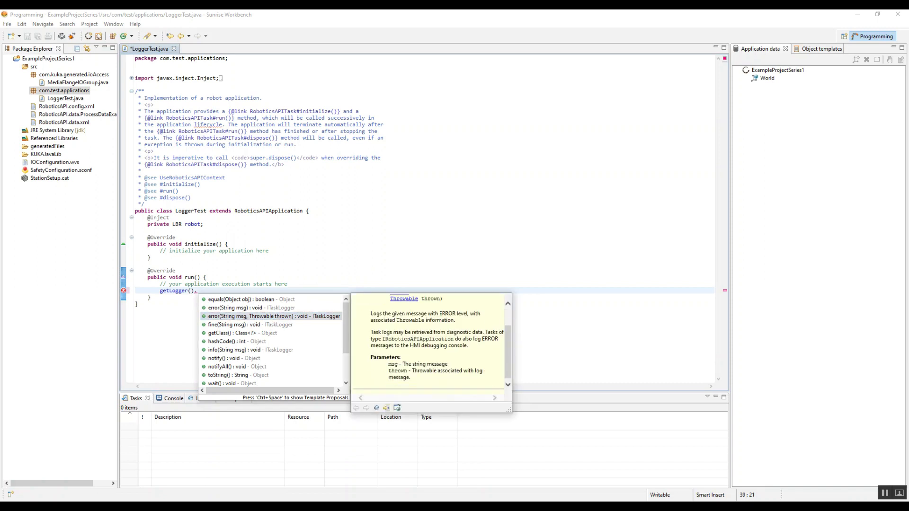
left_click_drag(371, 358, 400, 357)
scroll(428, 345, "up", 2)
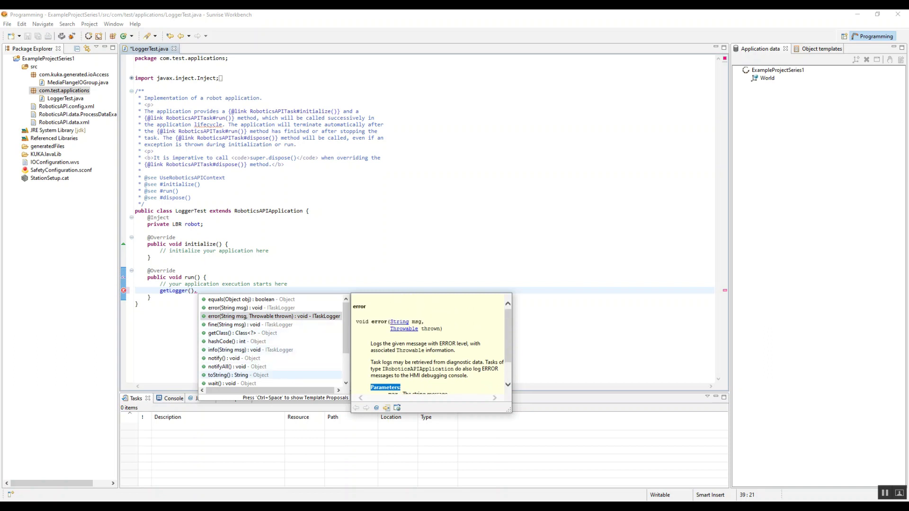
scroll(270, 341, "down", 2)
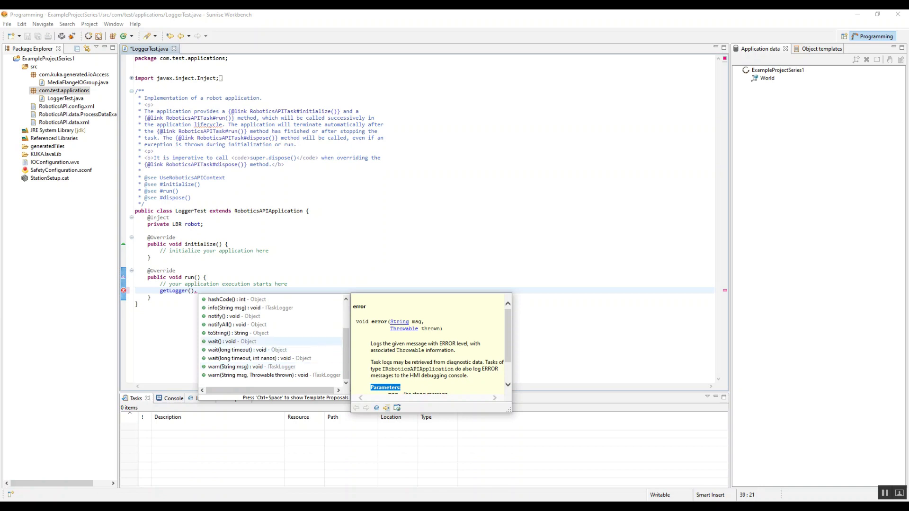
scroll(270, 360, "up", 2)
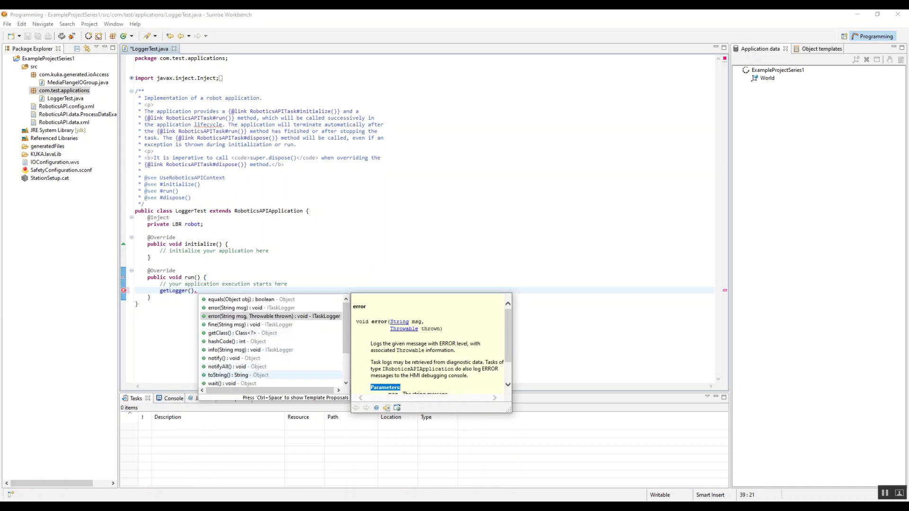
Complete the logger call with the info method and the message "Hello World", ending the statement with a semicolon
left_click(227, 350)
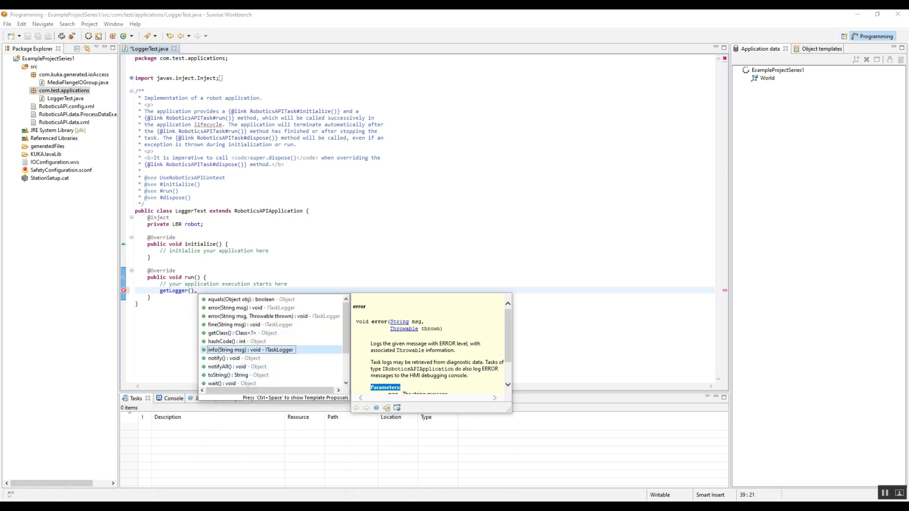
key("Return")
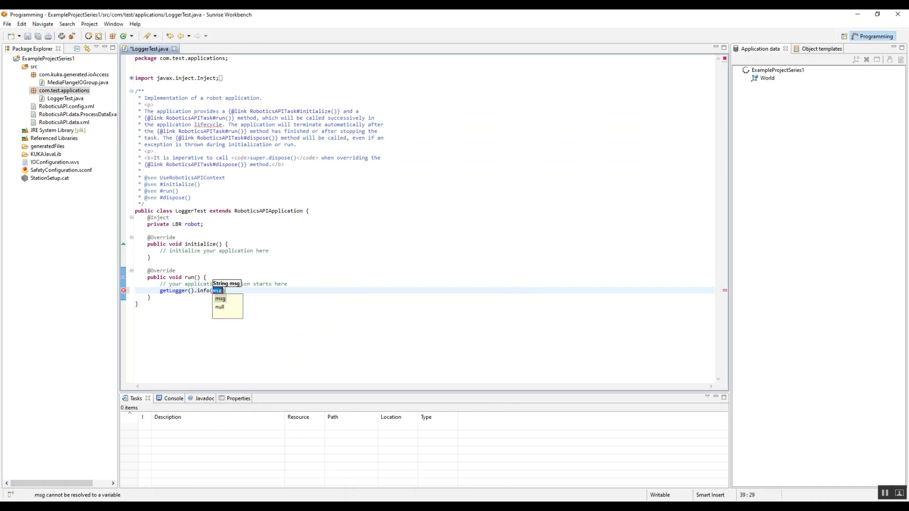
type("\"Hello W")
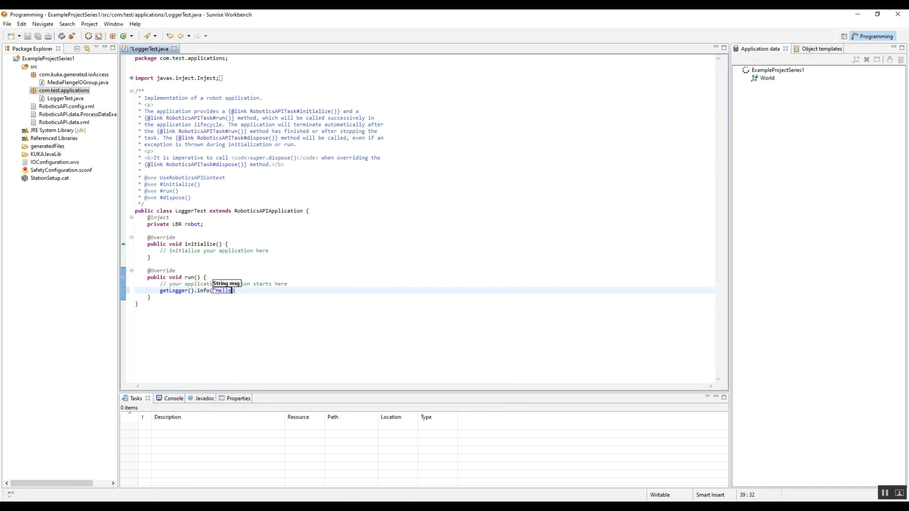
type("orld\"")
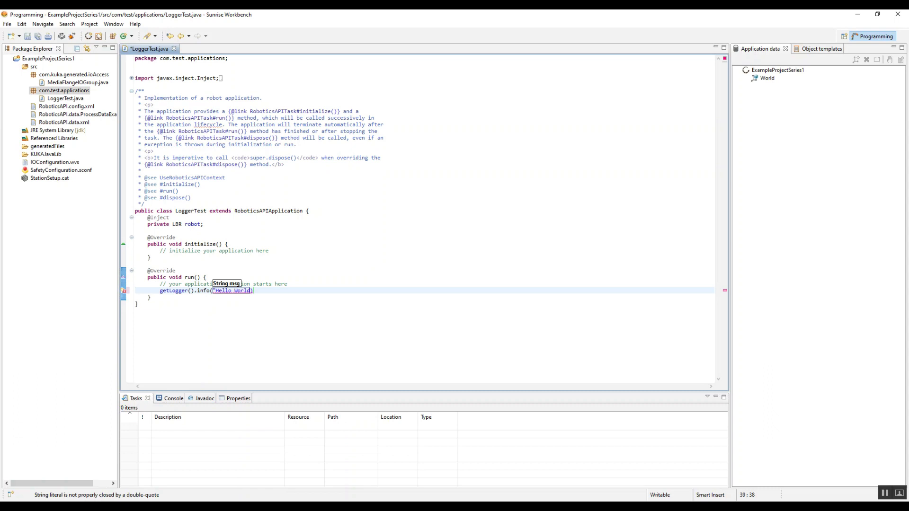
key("End")
type(";")
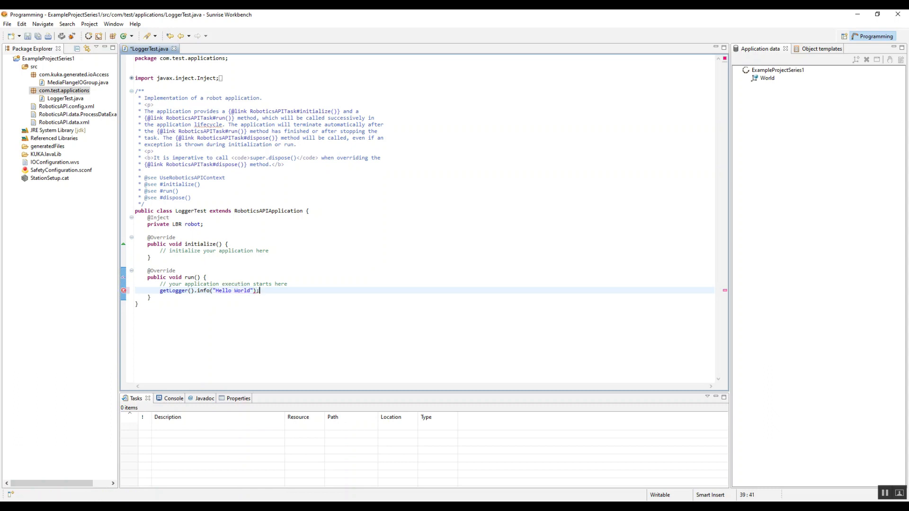